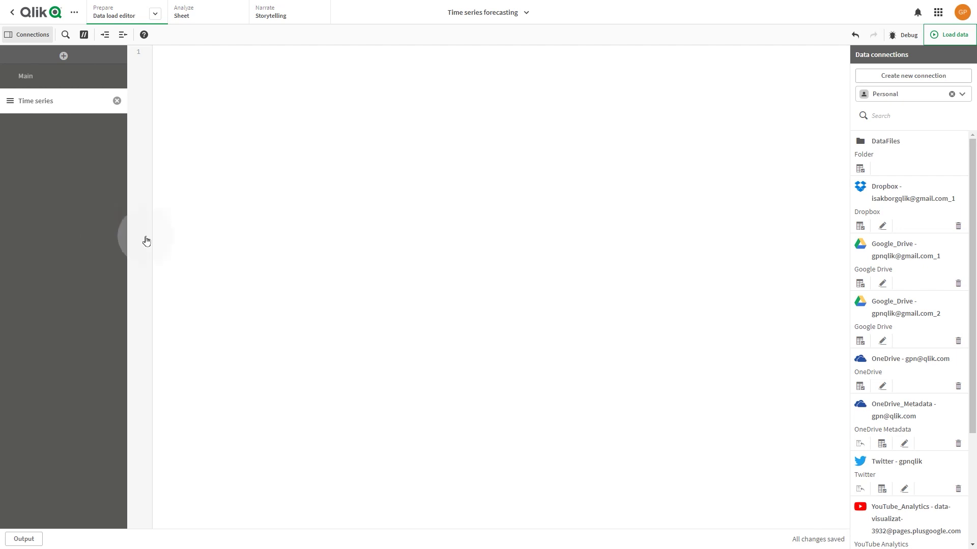
Place the cursor in the empty Time series script section to start writing
left_click(226, 124)
Paste the inline MyTable Date/Tot-KWh load script and load its 22 rows into the app
key("ctrl+v")
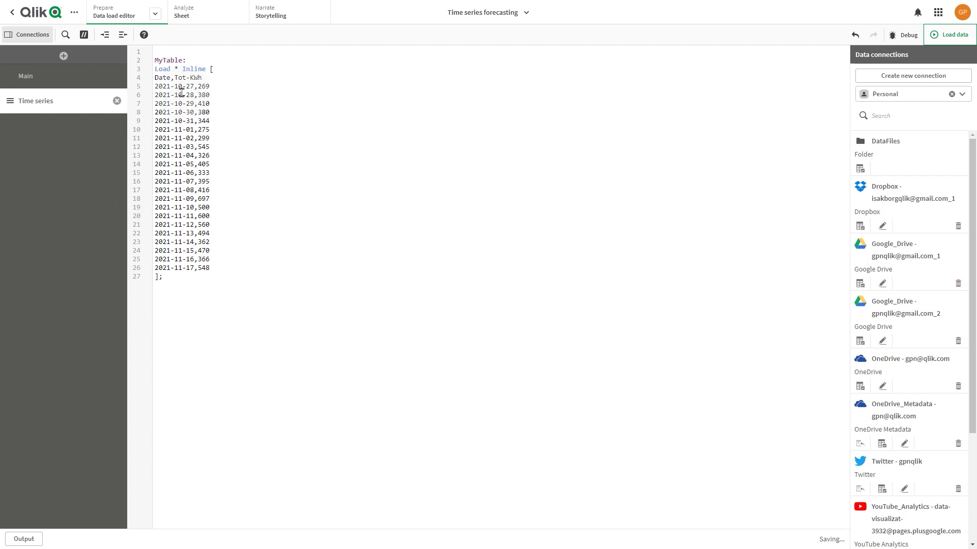
left_click(224, 209)
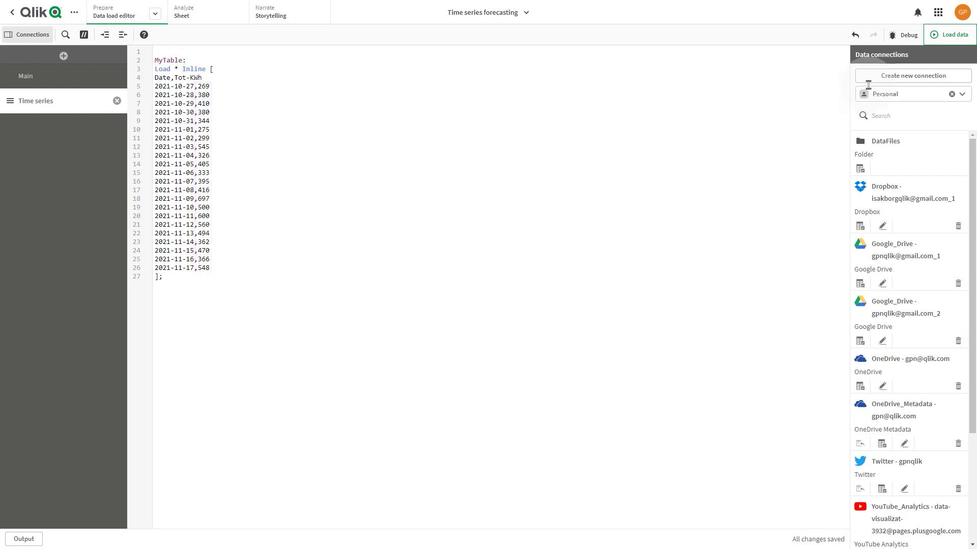
left_click(949, 34)
left_click(184, 11)
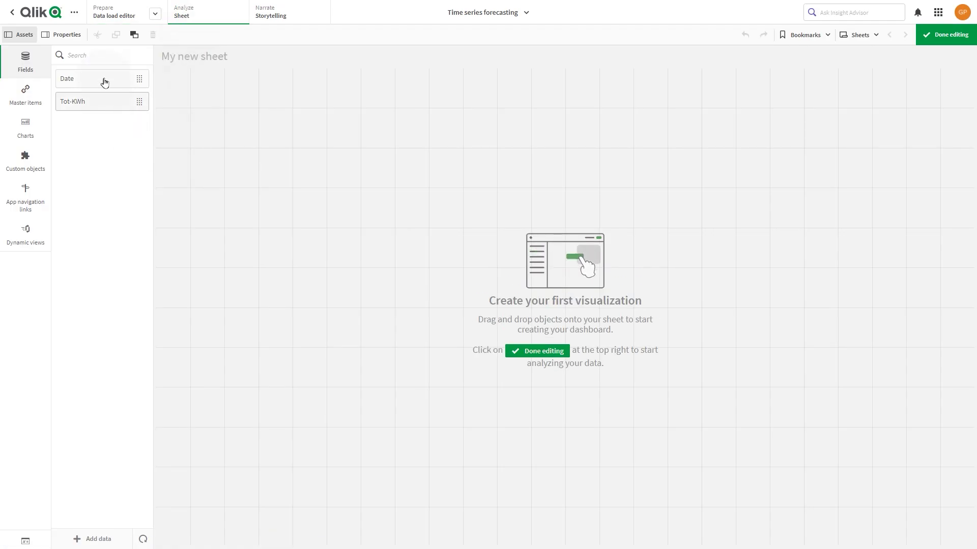
Add a line chart with Date as dimension and Avg(Tot-KWh) as measure, widened to 23 columns
left_click(25, 130)
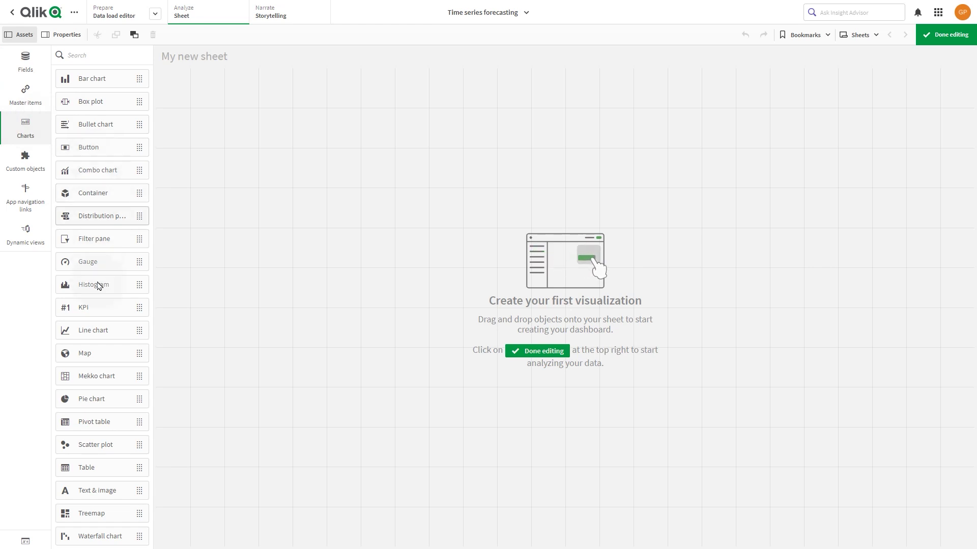
left_click_drag(98, 331, 233, 212)
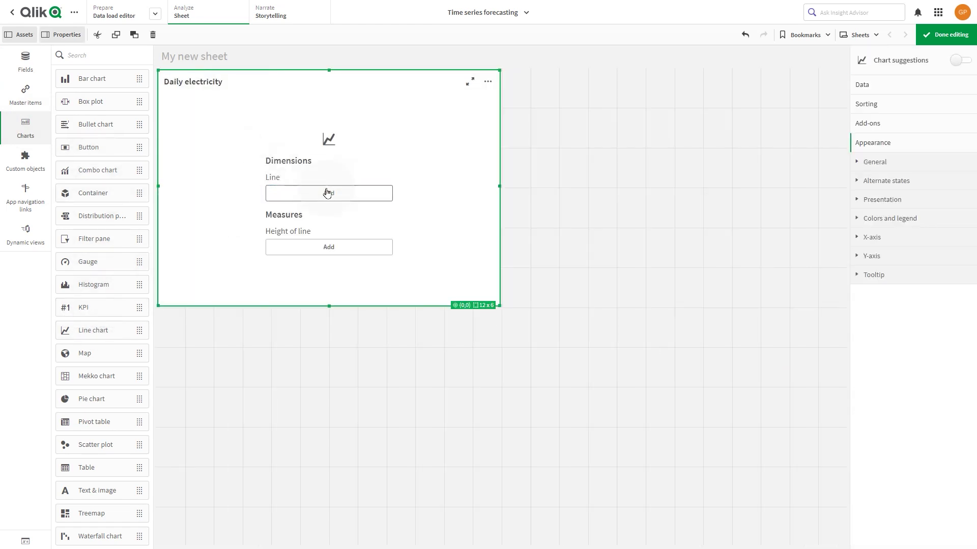
left_click(328, 193)
left_click(412, 171)
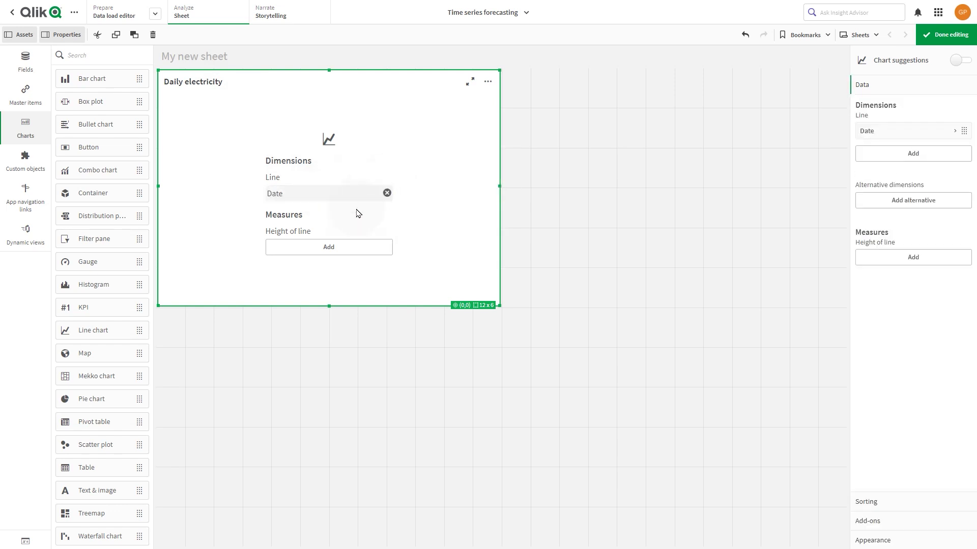
left_click(323, 250)
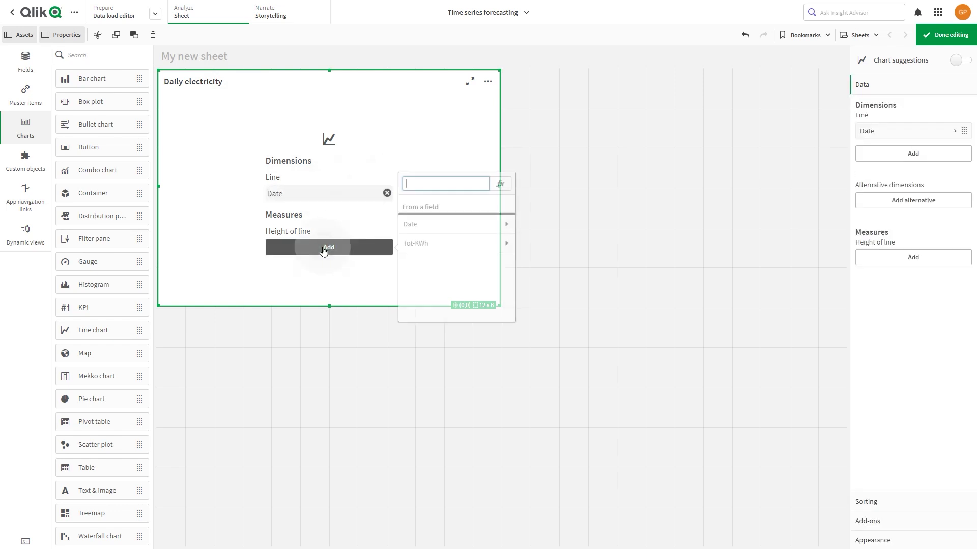
left_click(417, 241)
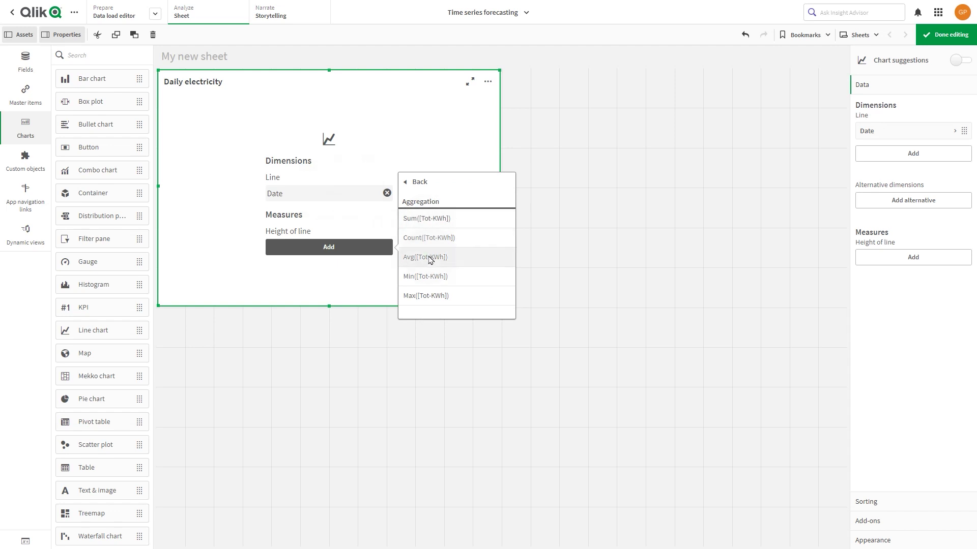
left_click(429, 258)
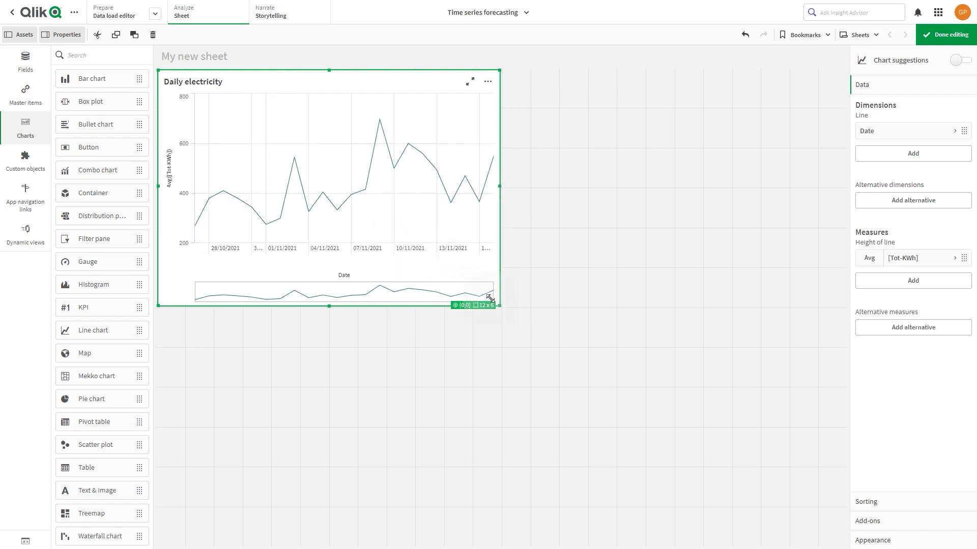
left_click_drag(500, 305, 806, 310)
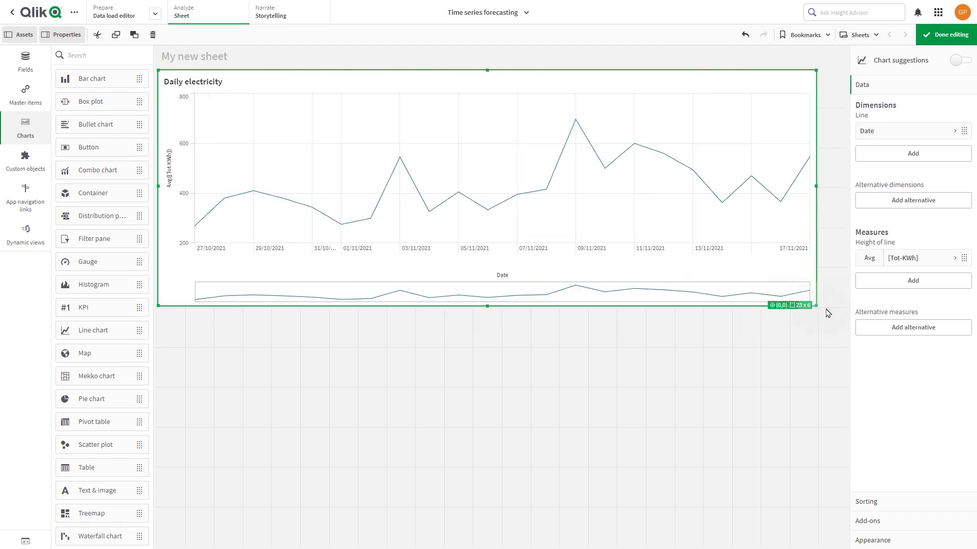
Set the chart's Presentation scrollbar to None and open the Avg [Tot-KWh] measure settings
left_click(906, 540)
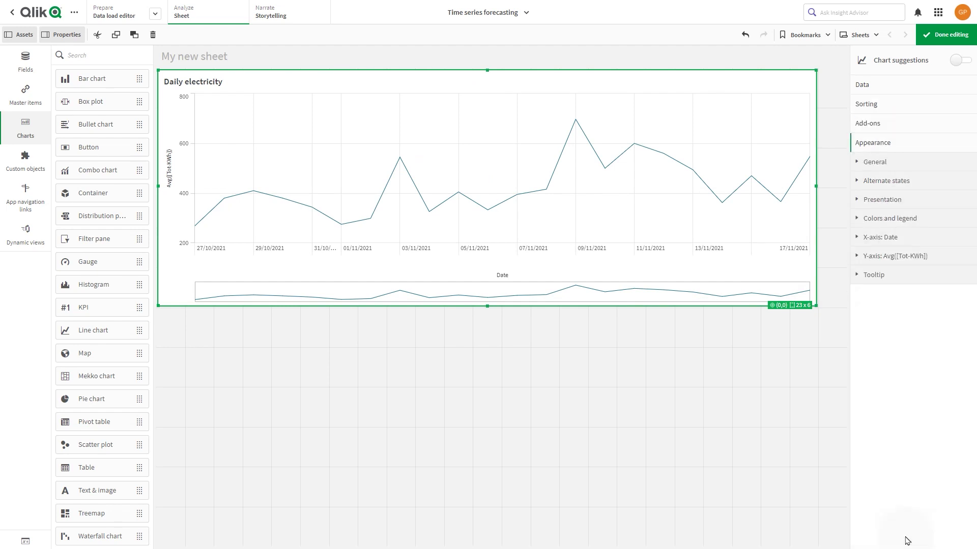
left_click(890, 204)
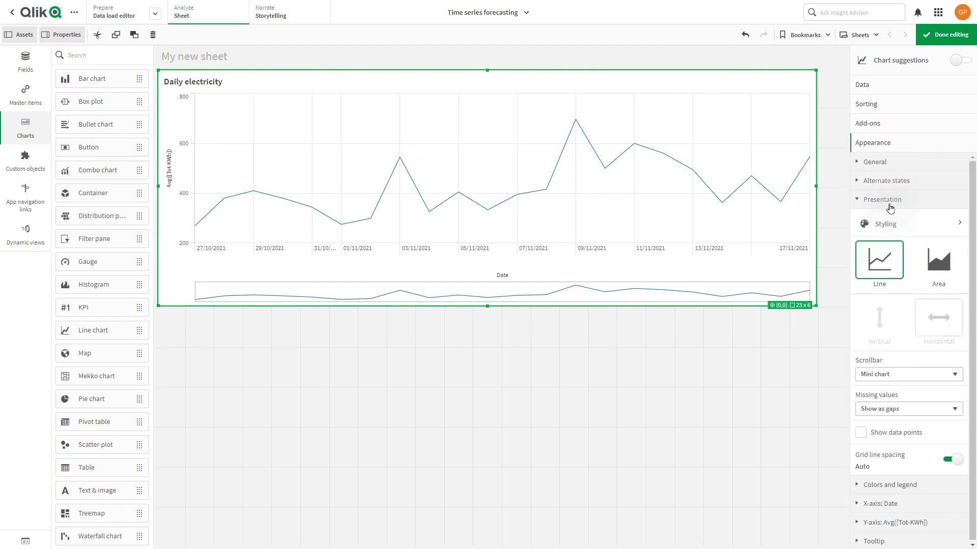
left_click(918, 374)
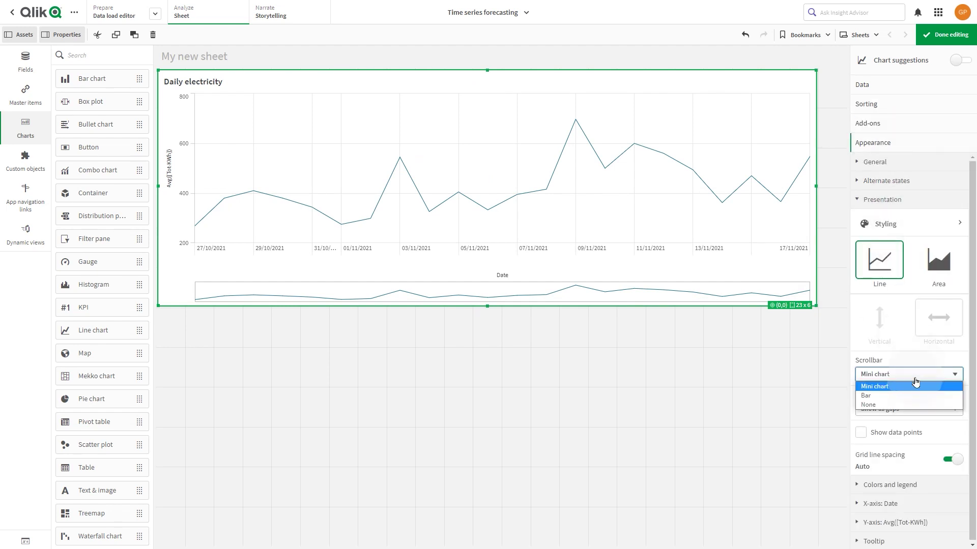
left_click(904, 406)
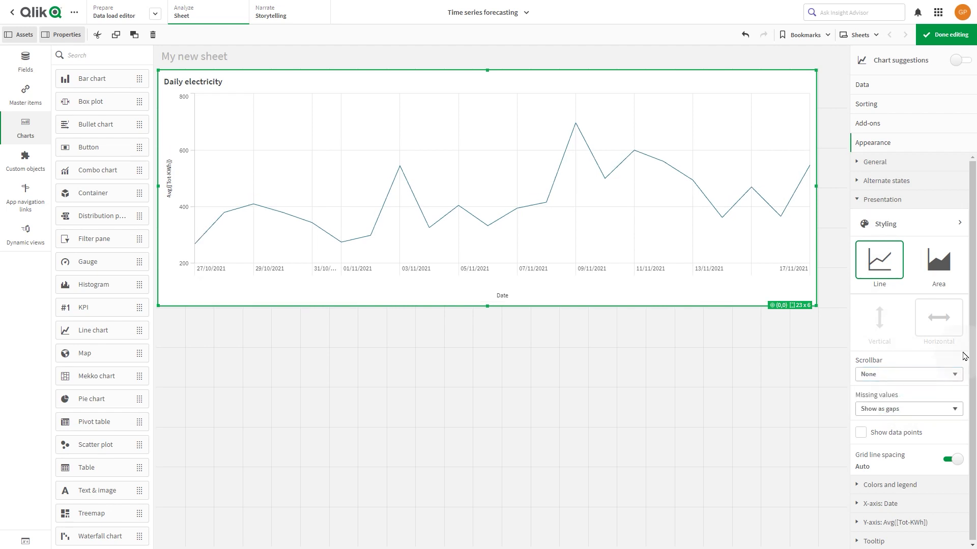
left_click(881, 84)
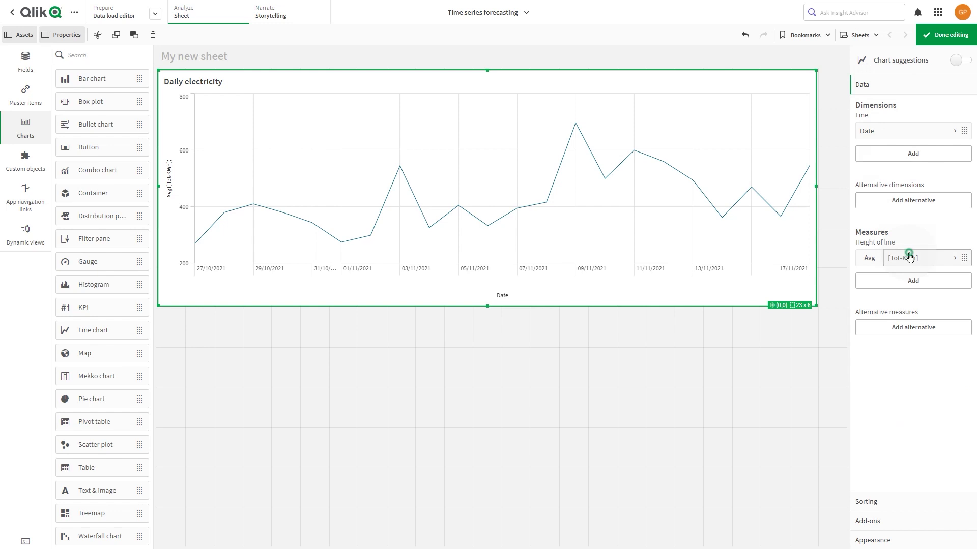
left_click(908, 258)
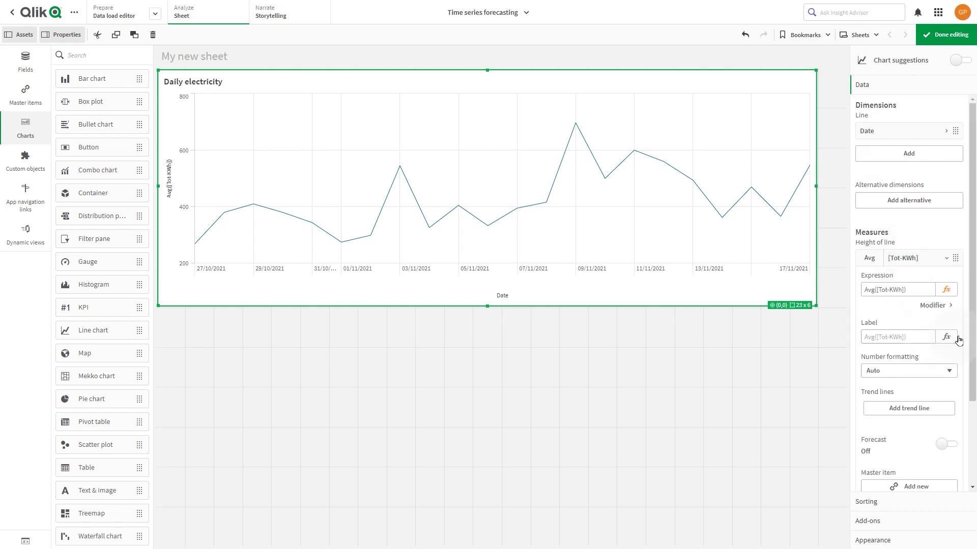
Turn on forecasting for Avg [Tot-KWh] and thicken the dashed forecast line
left_click_drag(972, 320, 972, 368)
left_click(948, 382)
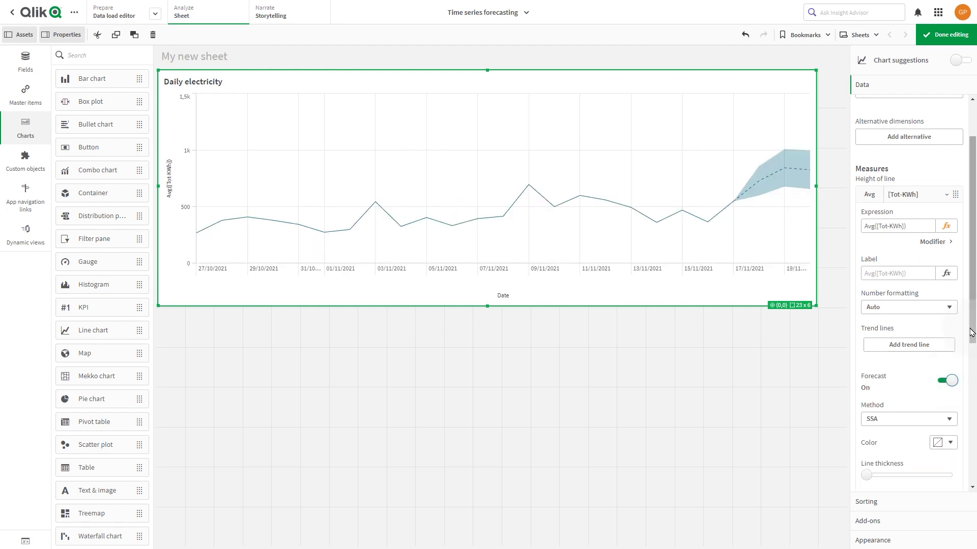
left_click_drag(972, 319, 973, 363)
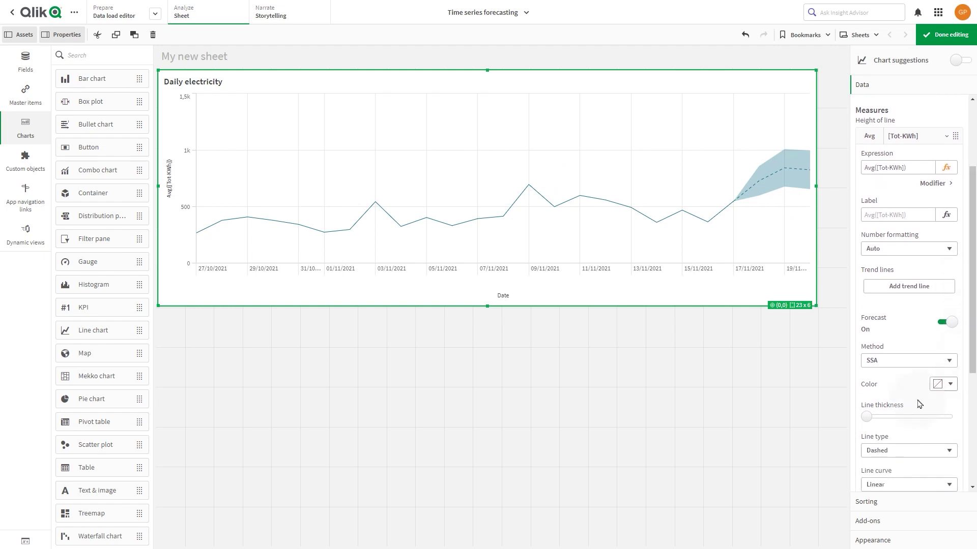
mouse_move(867, 417)
left_click_drag(879, 422, 888, 418)
Colour the forecast line teal green
left_click(943, 384)
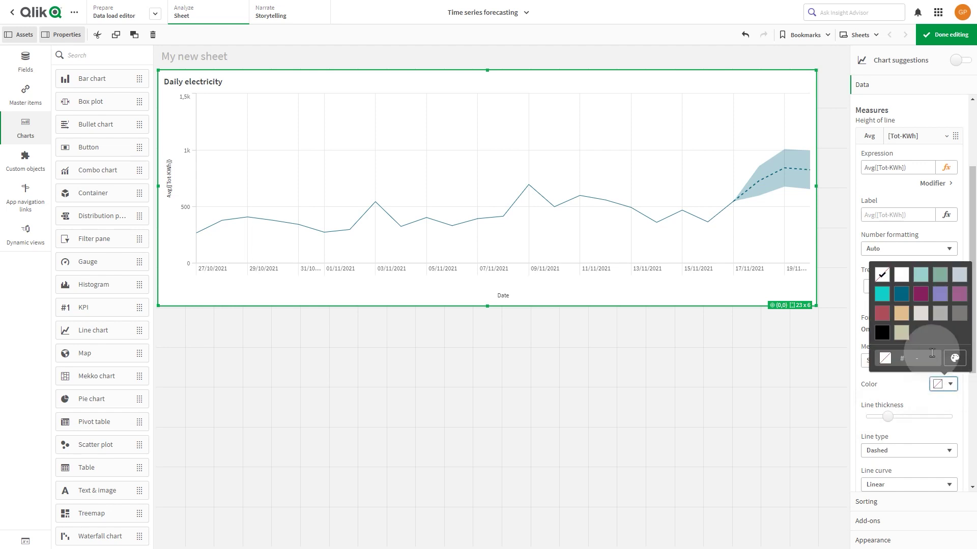
left_click(940, 275)
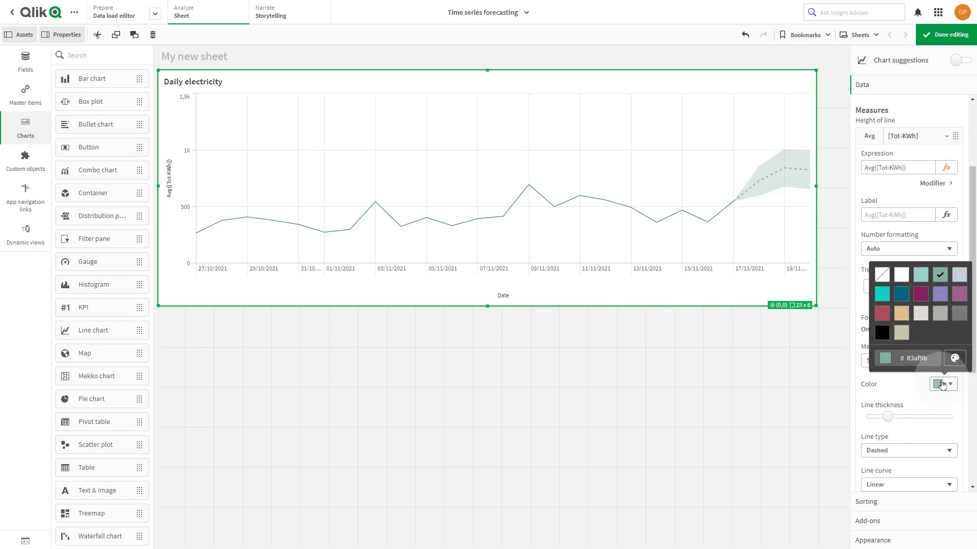
left_click(944, 401)
scroll(945, 402, "down", 3)
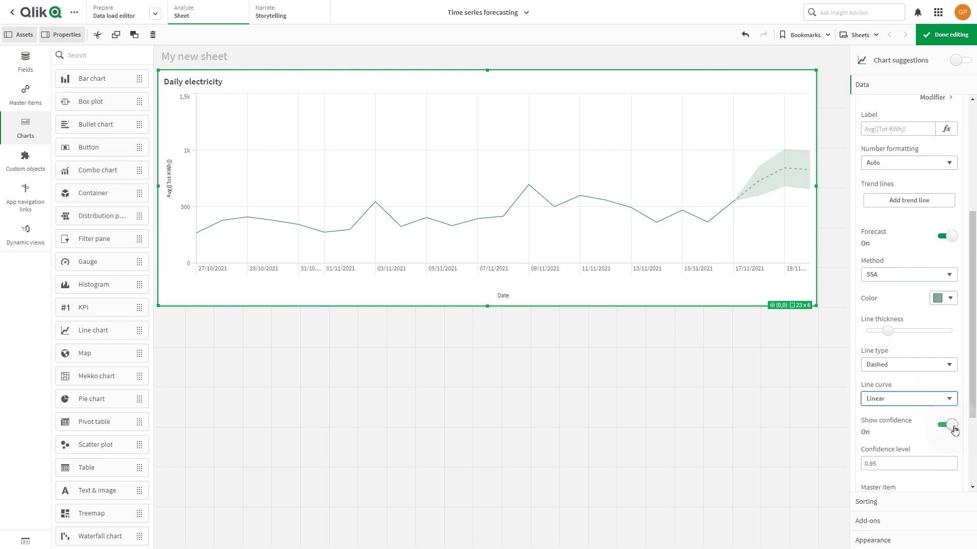
scroll(969, 430, "down", 2)
left_click_drag(972, 437, 972, 468)
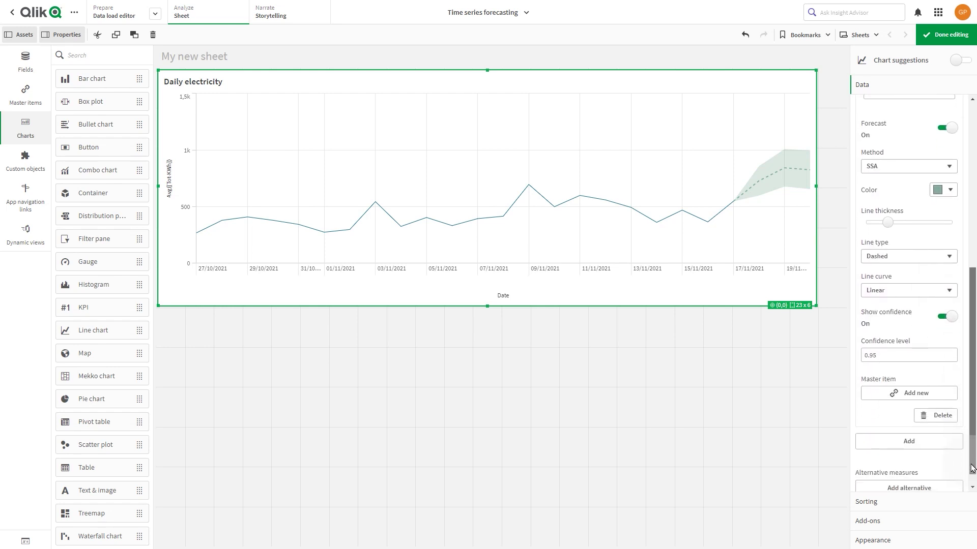
Lower the forecast confidence level to 0.85
left_click(893, 356)
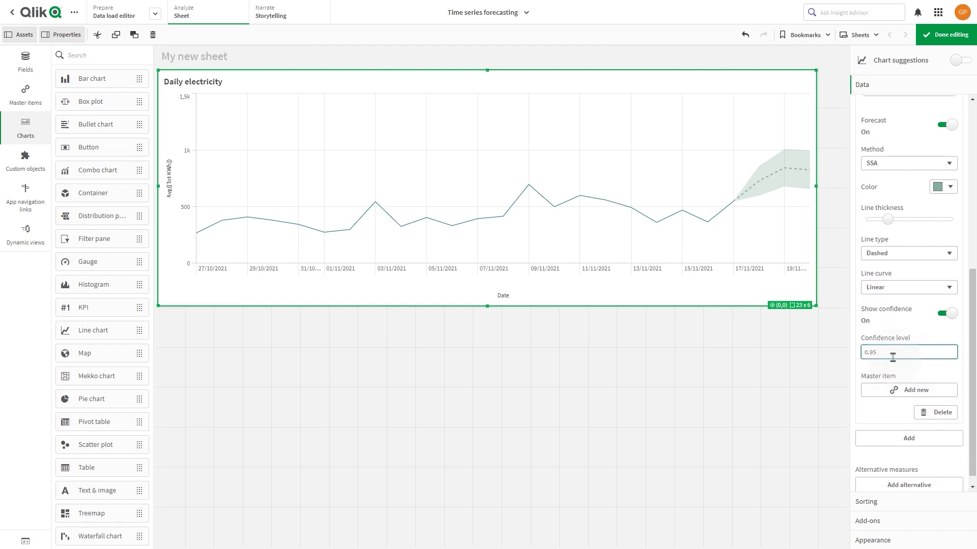
key("BackSpace")
type("85")
left_click(883, 367)
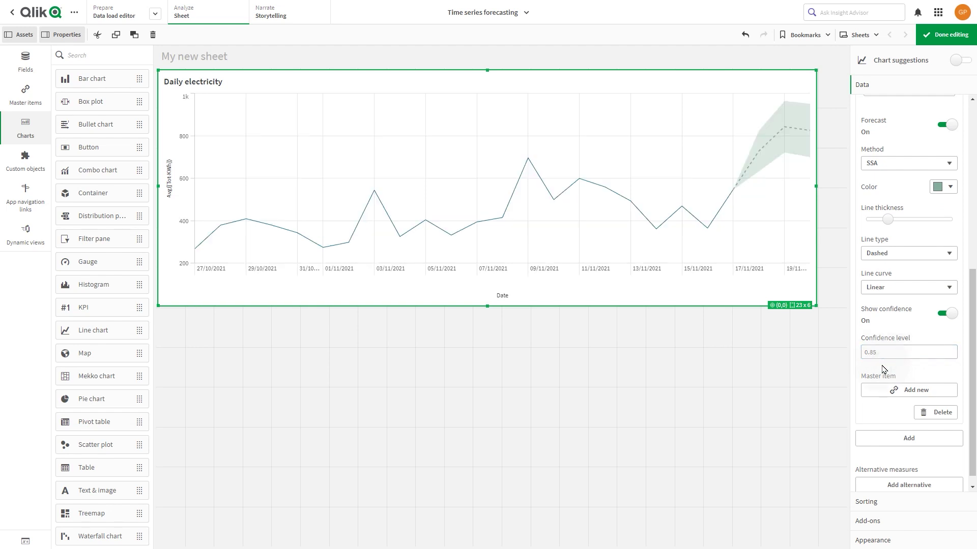
scroll(950, 246, "up", 6)
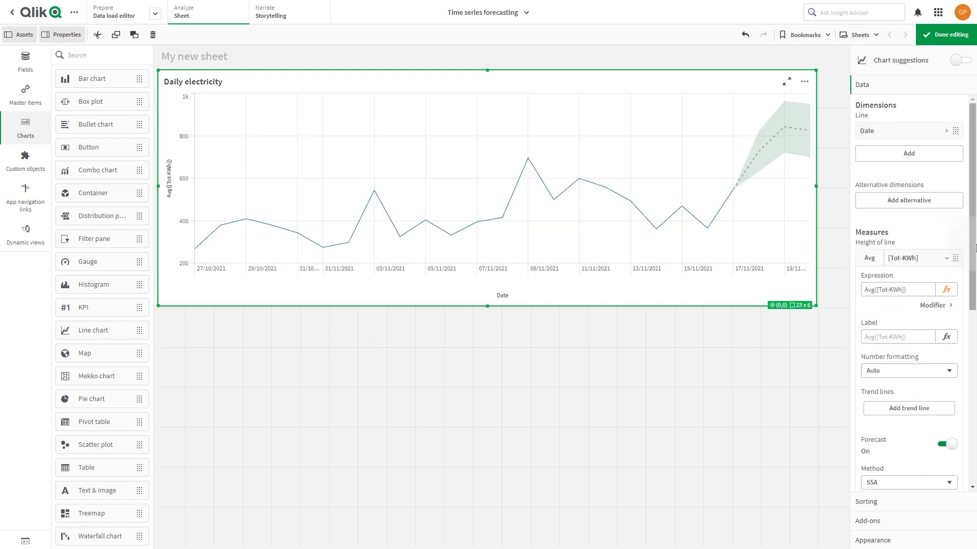
left_click(939, 131)
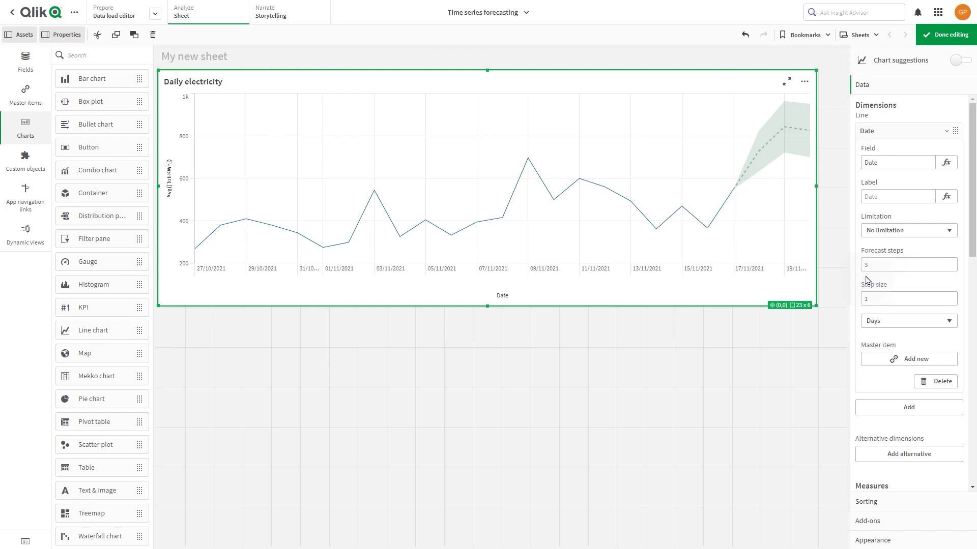
Set the forecast step size to 1 with Weeks as the unit, extending it into December
left_click(871, 320)
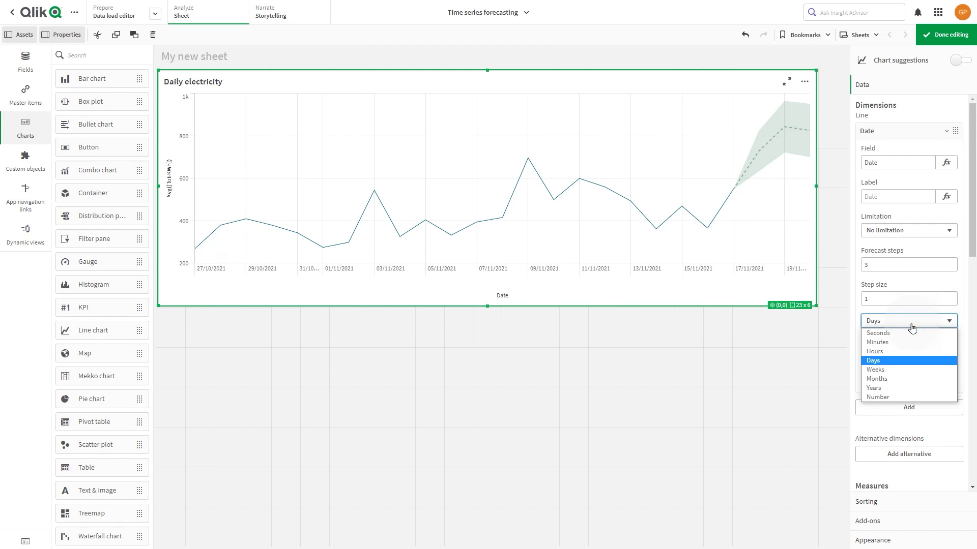
left_click(887, 370)
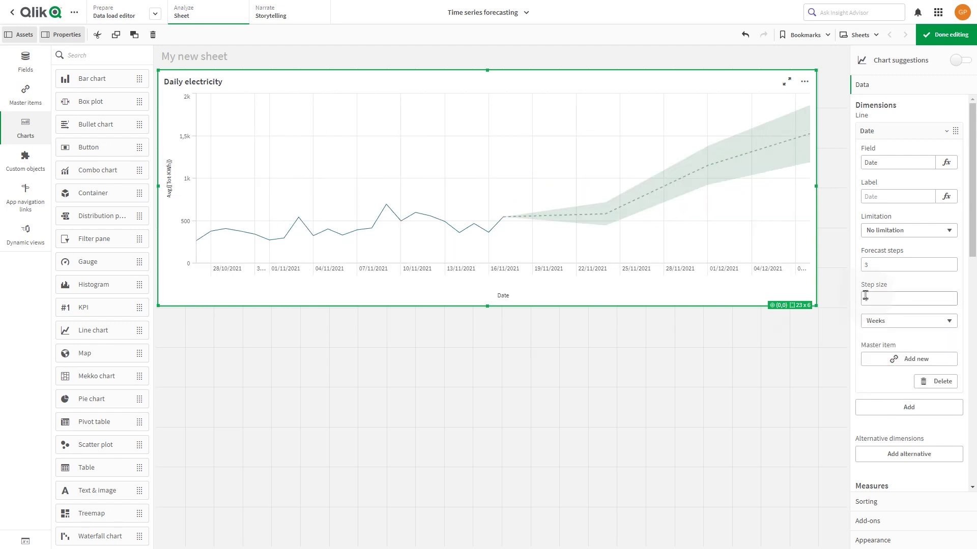
type("1")
left_click(697, 224)
left_click(889, 541)
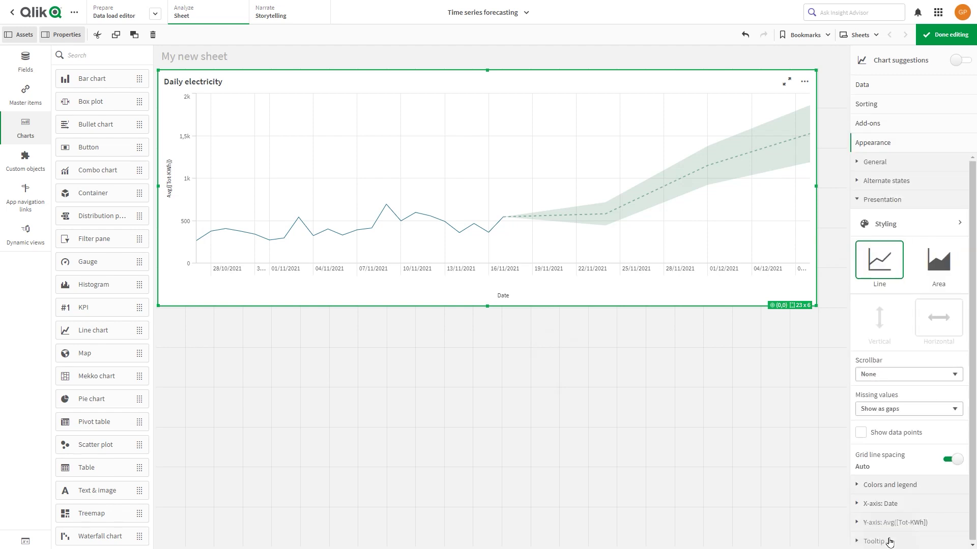
Enable Show data points and set the Date forecast to 21 steps in Days
left_click(861, 433)
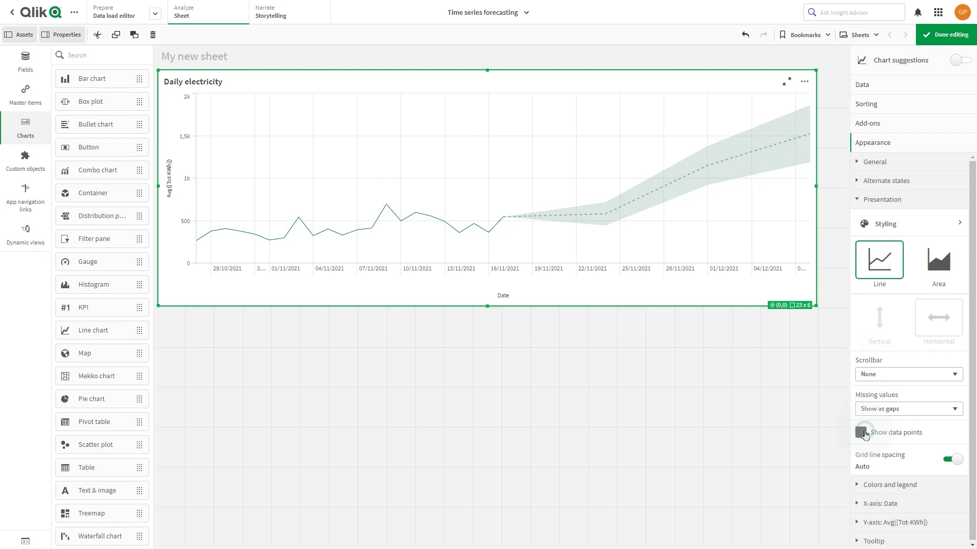
left_click(872, 86)
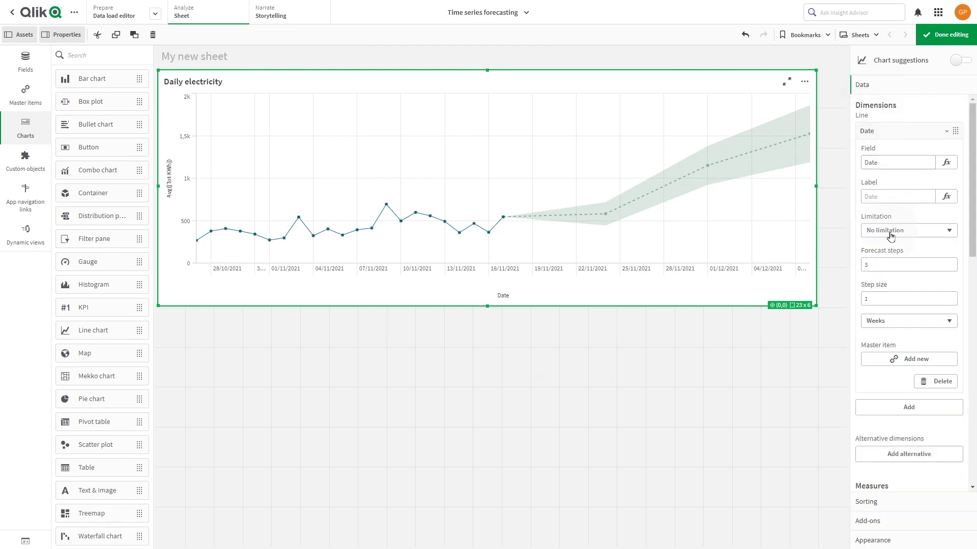
double_click(882, 262)
type("21")
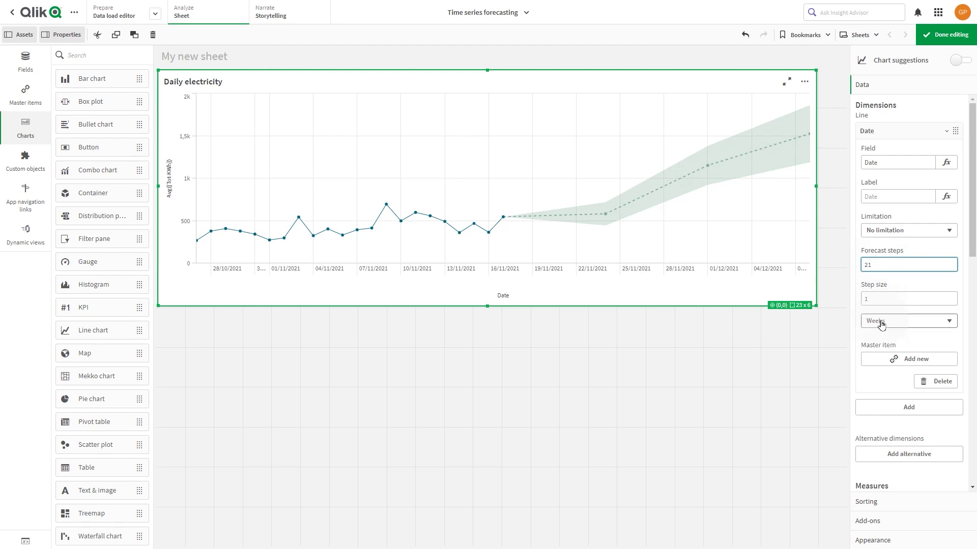
left_click(882, 324)
left_click(911, 328)
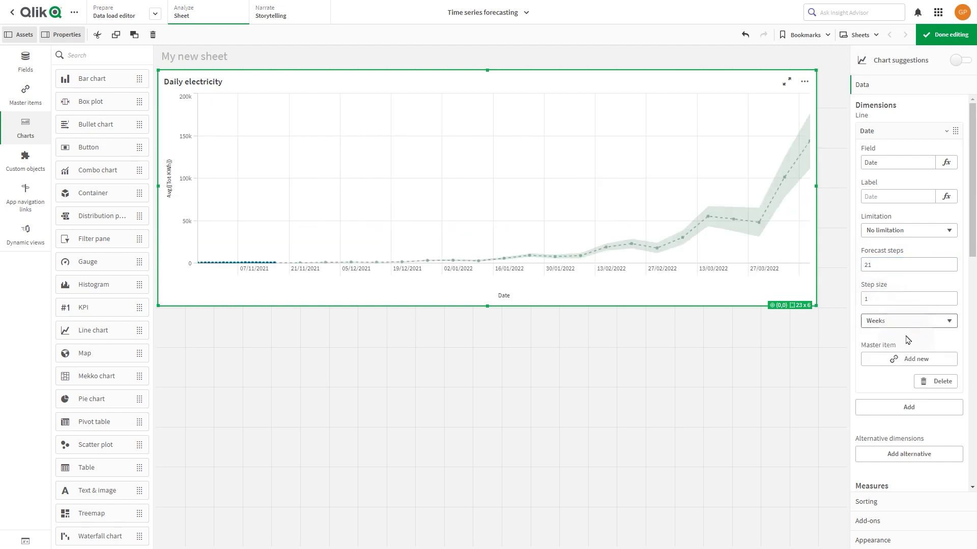
left_click(902, 324)
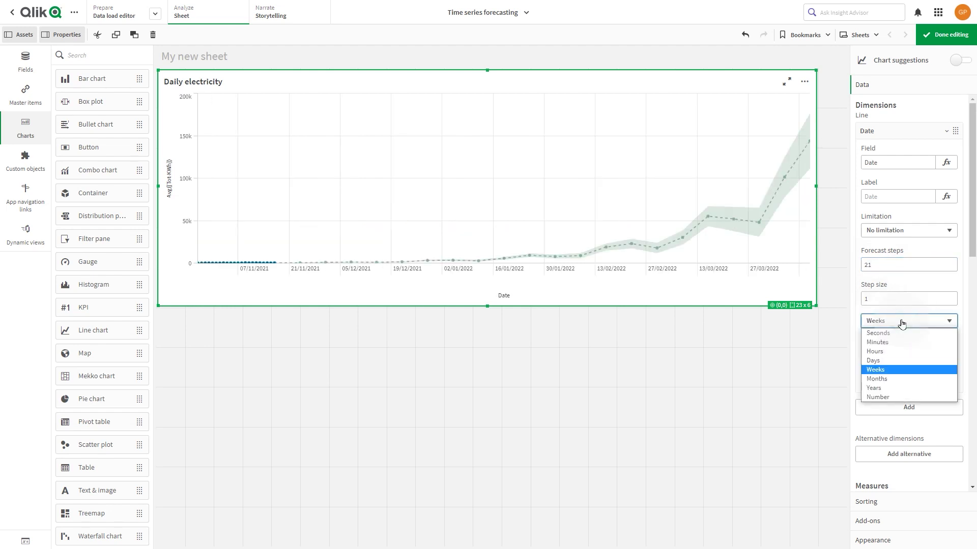
left_click(889, 361)
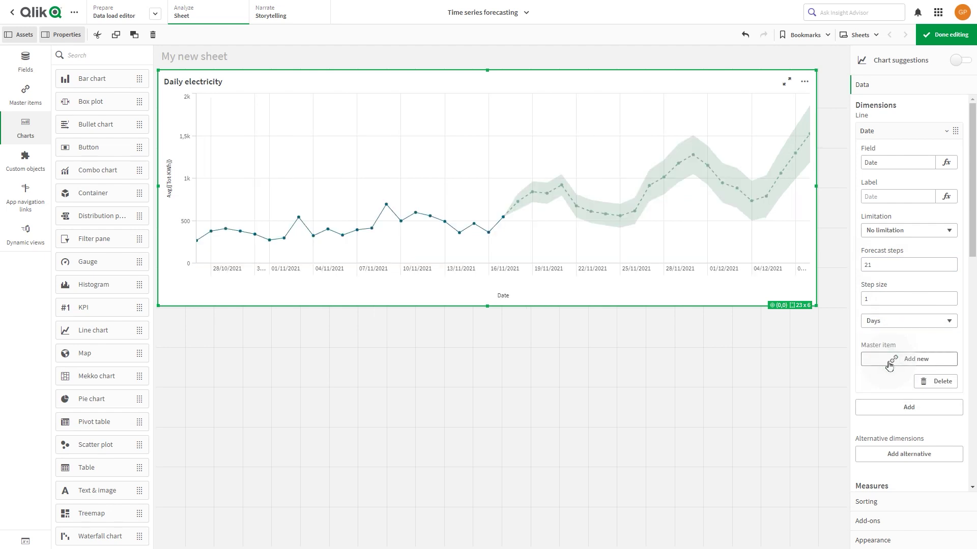